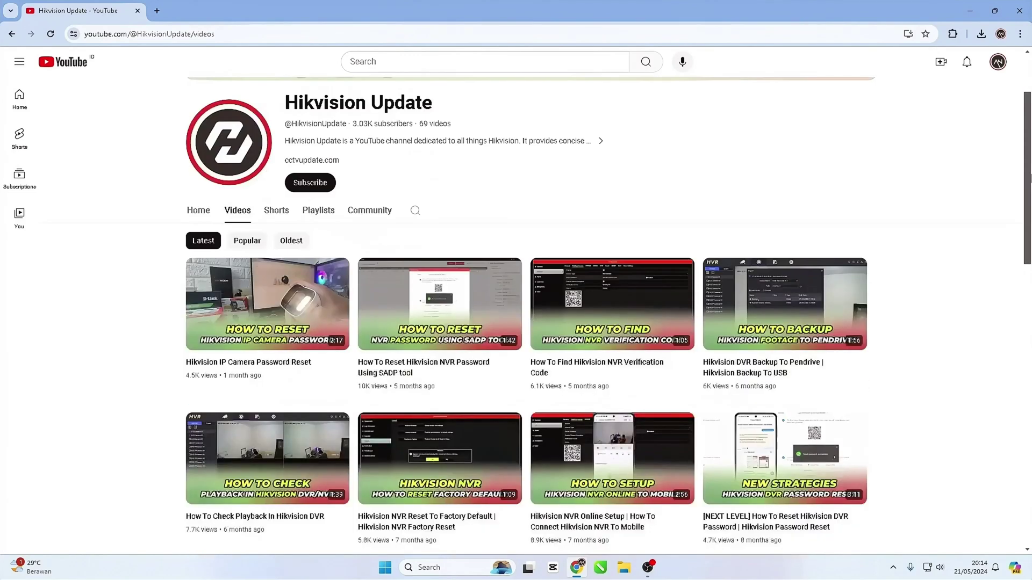
{"action": "scroll", "coordinate": [516, 322], "scroll_direction": "down", "scroll_amount": 1}
{"action": "scroll", "coordinate": [516, 323], "scroll_direction": "down", "scroll_amount": 1}
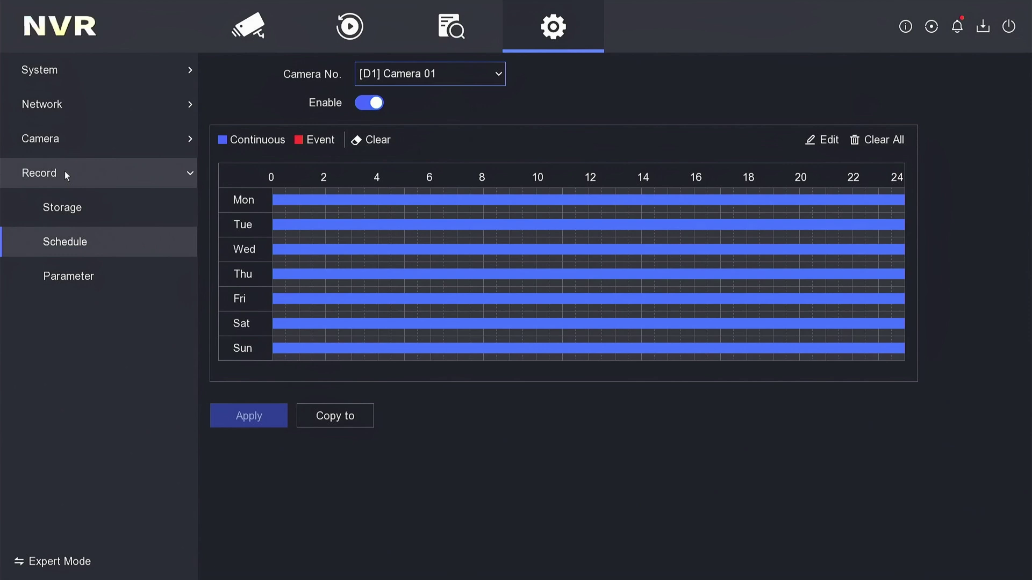
Navigate the NVR menu to Camera > IP Camera > Event to reach Camera 01's motion detection settings.
{"action": "left_click", "coordinate": [65, 171]}
{"action": "left_click", "coordinate": [65, 146]}
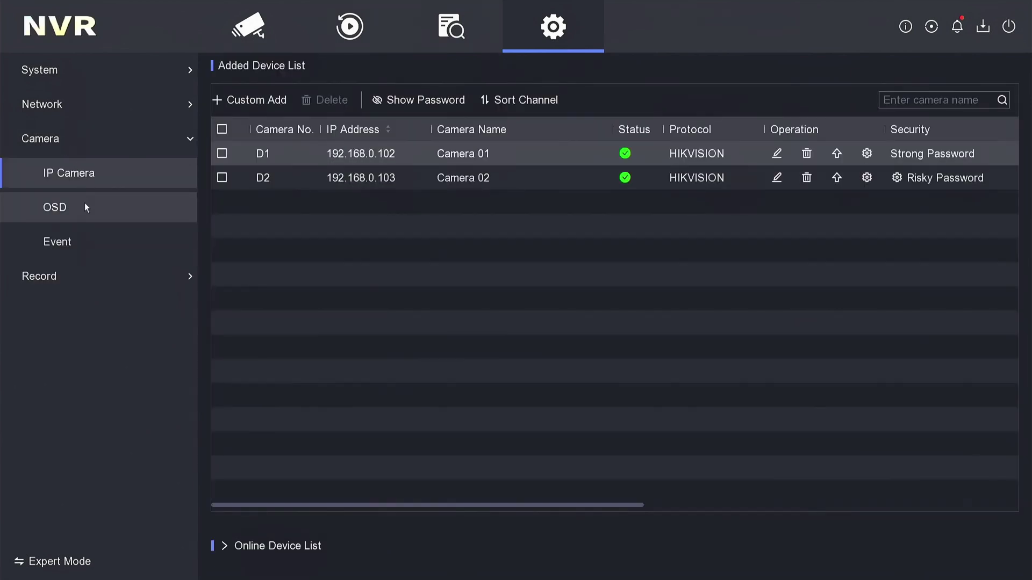
{"action": "left_click", "coordinate": [68, 240]}
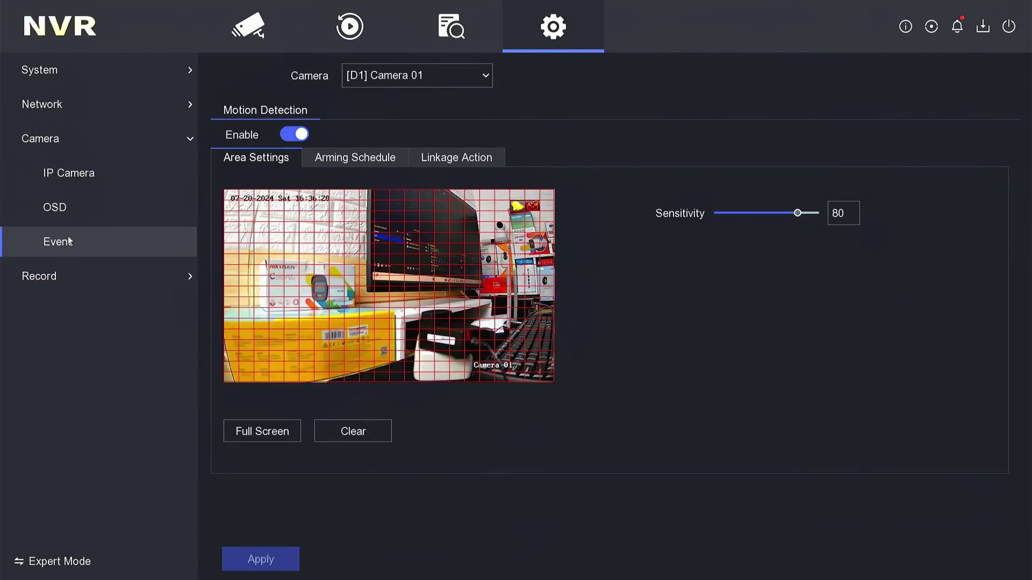
Return to live view, then go back through Menu > Camera > IP Camera > Event to the motion detection page.
{"action": "right_click", "coordinate": [152, 273]}
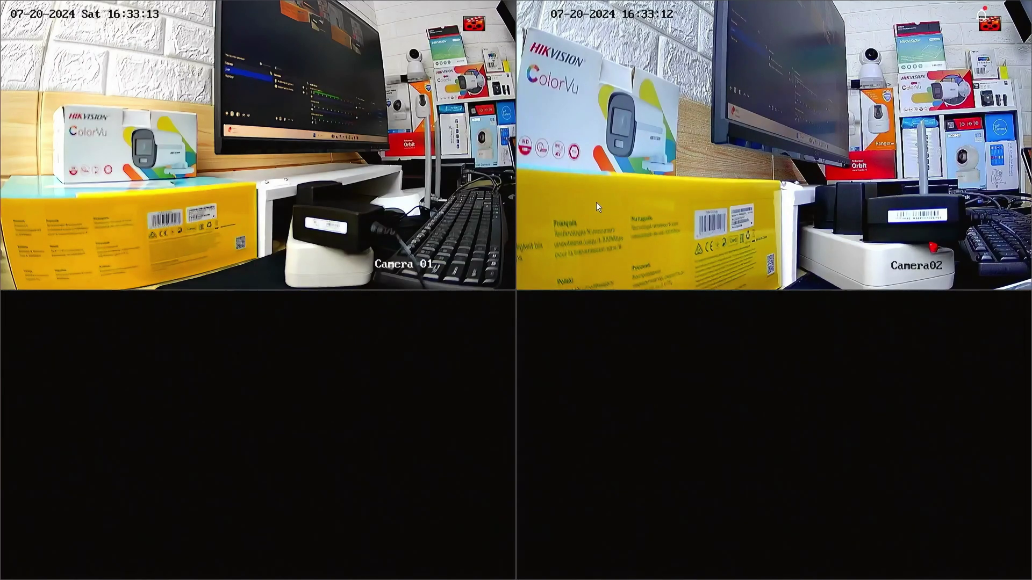
{"action": "right_click", "coordinate": [545, 182]}
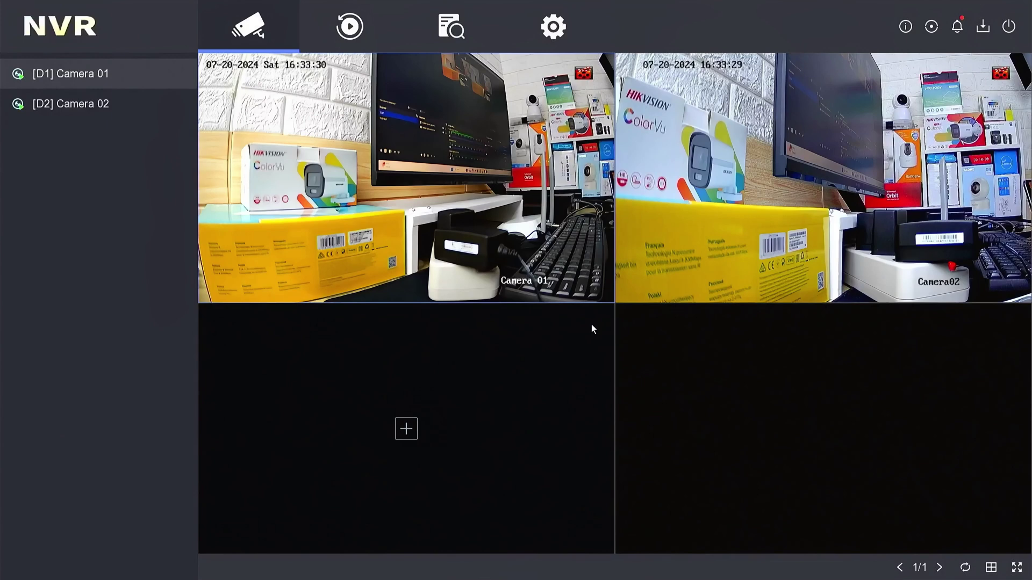
{"action": "left_click", "coordinate": [562, 33]}
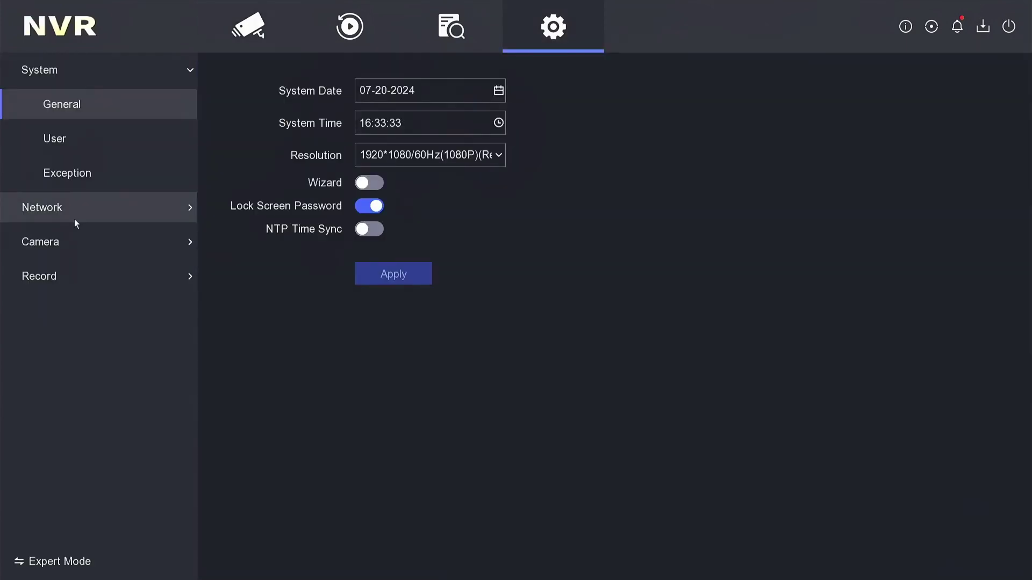
{"action": "left_click", "coordinate": [65, 236]}
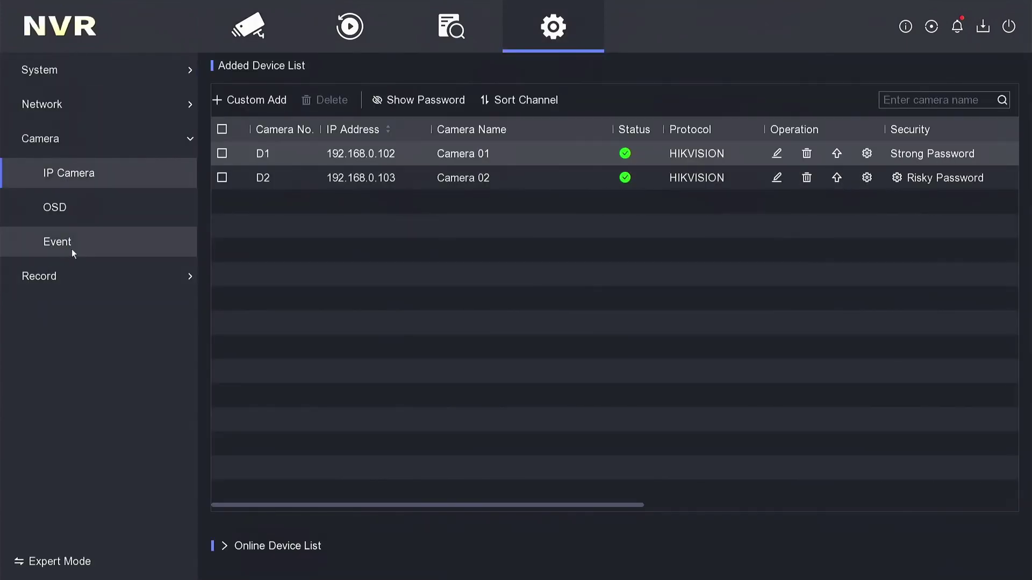
{"action": "left_click", "coordinate": [69, 241]}
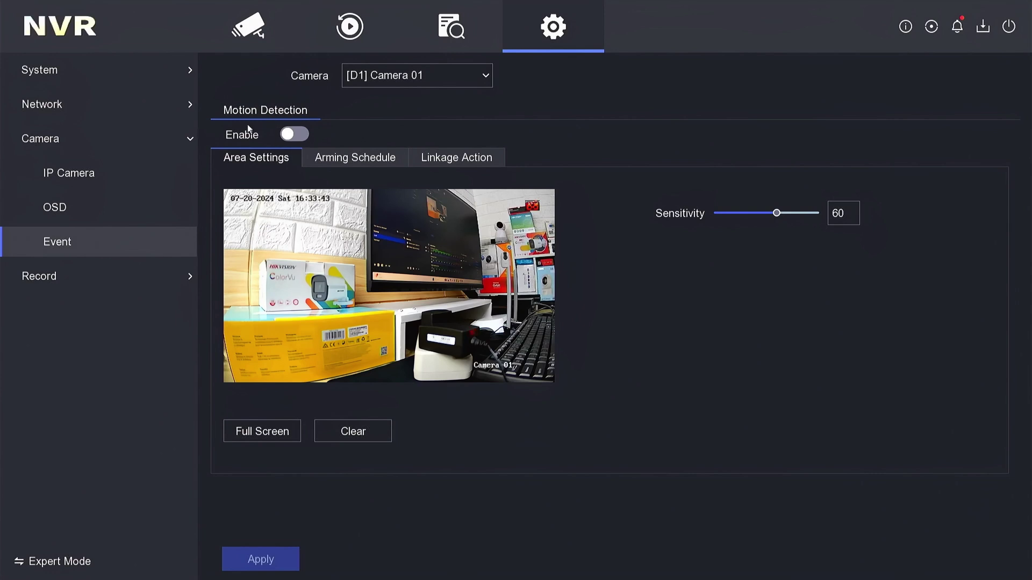
Enable Camera 01 motion detection over the full-screen area at sensitivity 80 and apply it.
{"action": "left_click", "coordinate": [295, 137]}
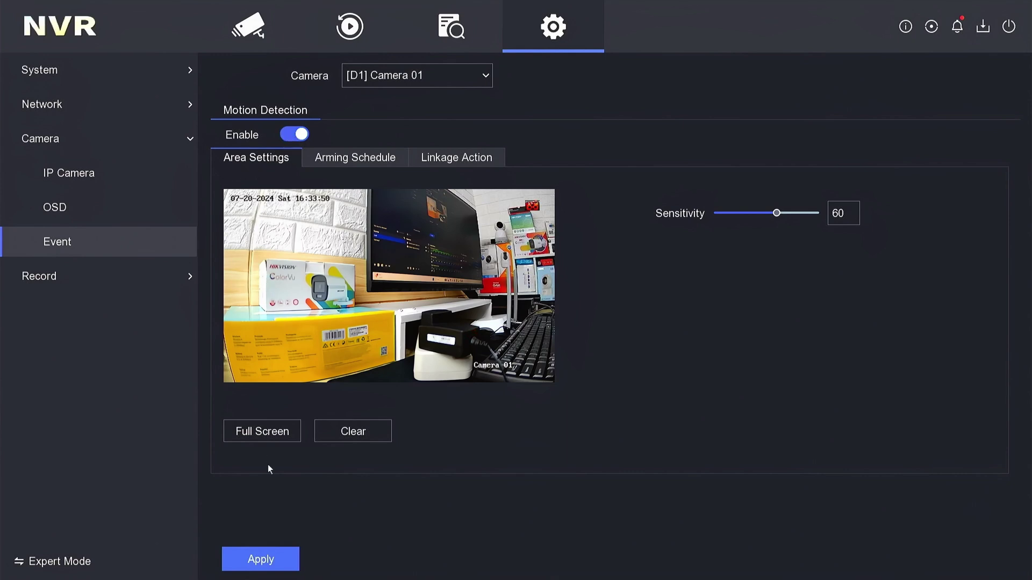
{"action": "left_click", "coordinate": [261, 432]}
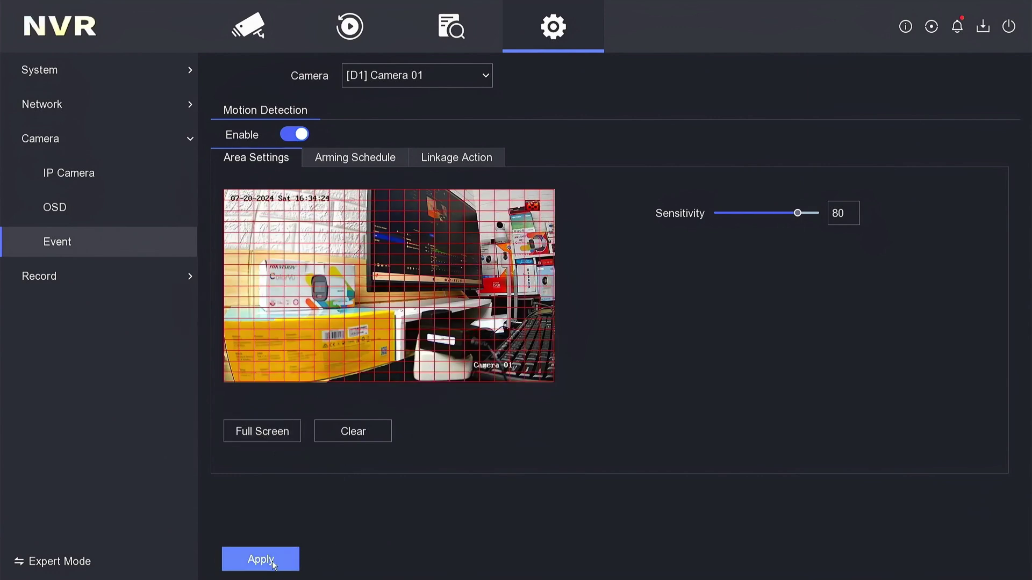
{"action": "left_click", "coordinate": [266, 559]}
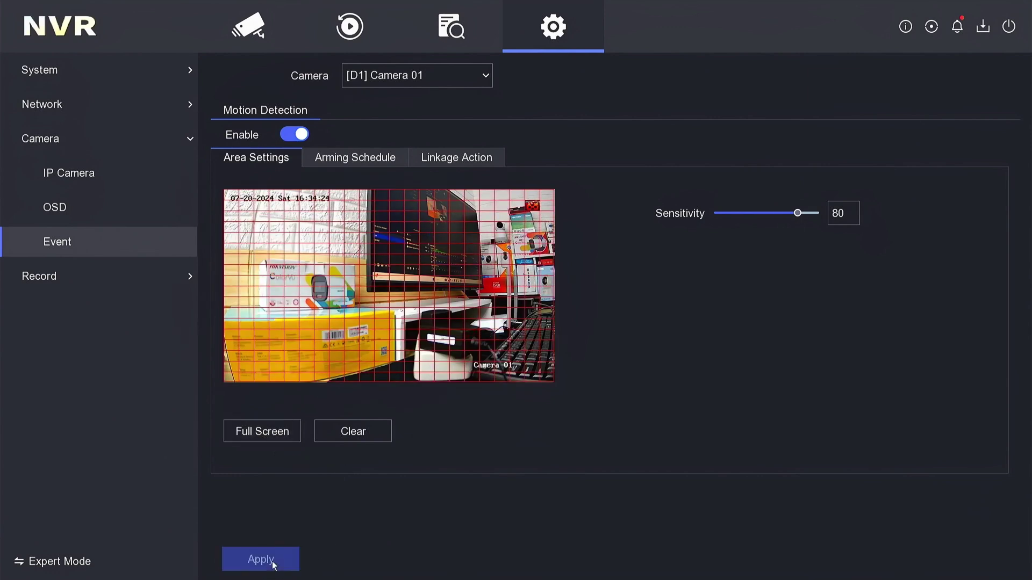
Switch to [D2] Camera 02, raise its sensitivity to 80, apply, and move to Record > Storage.
{"action": "left_click", "coordinate": [482, 79]}
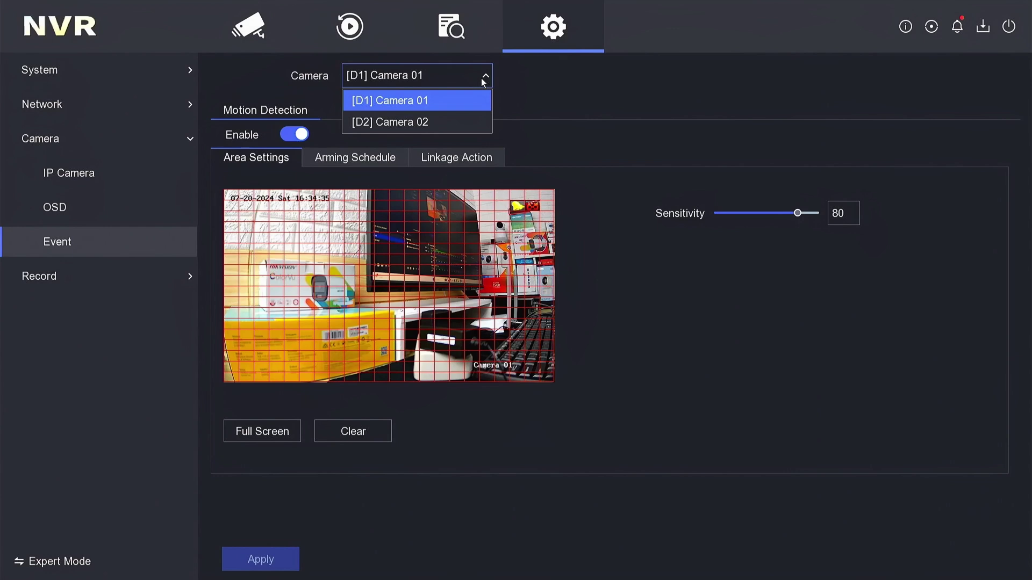
{"action": "left_click", "coordinate": [456, 122]}
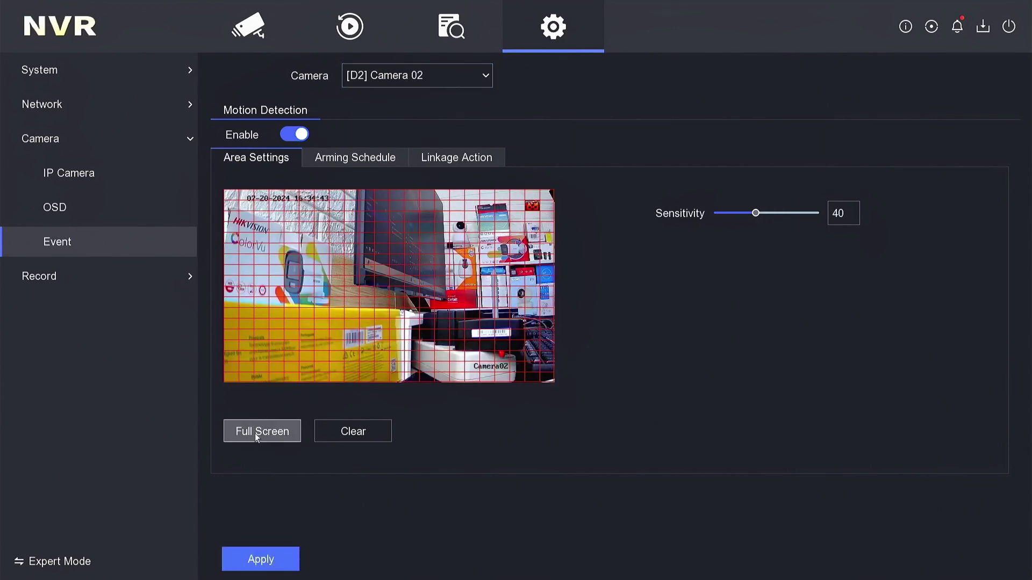
{"action": "left_click", "coordinate": [797, 213]}
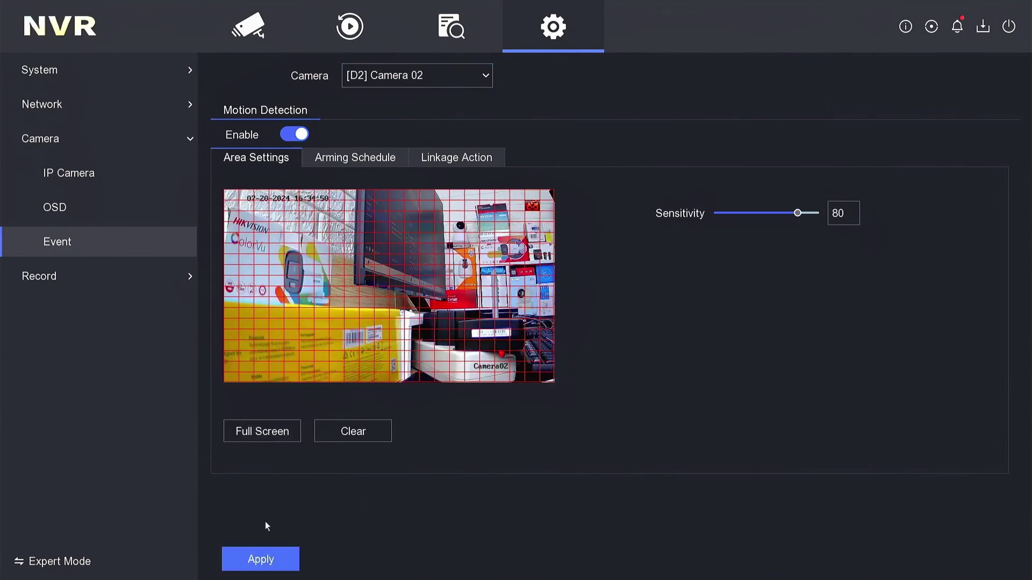
{"action": "left_click", "coordinate": [276, 563]}
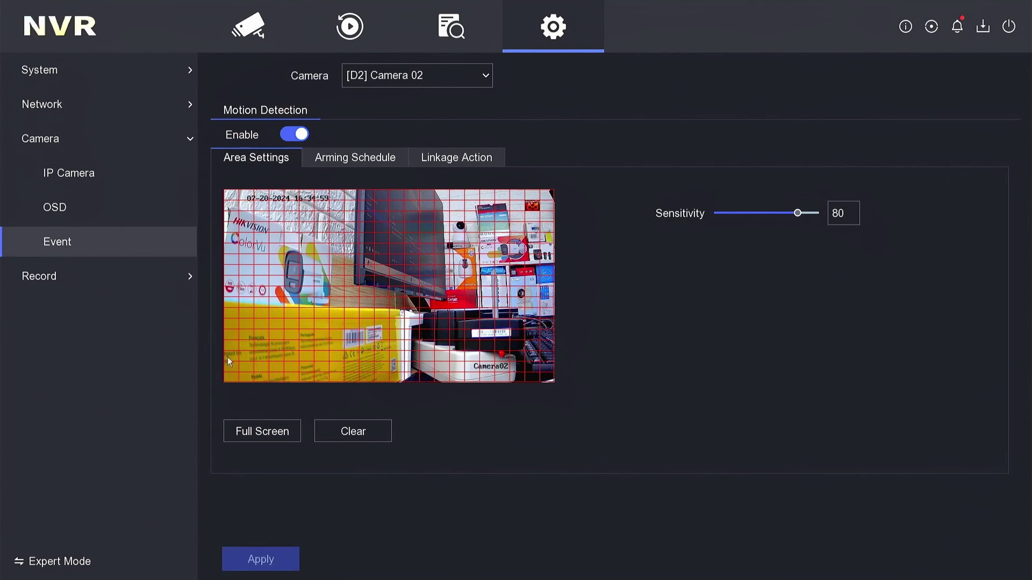
{"action": "left_click", "coordinate": [149, 281]}
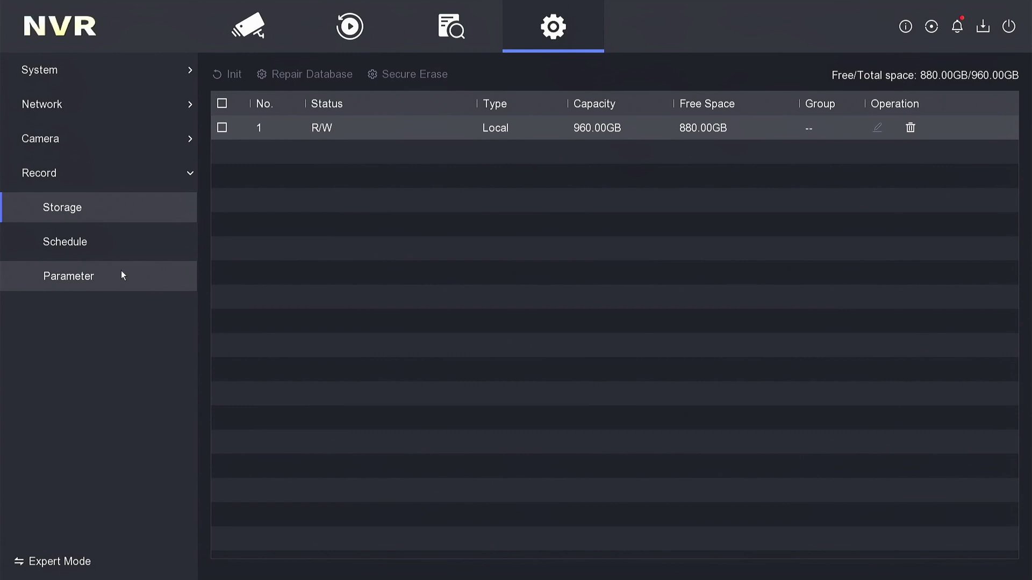
In Record > Schedule, edit Monday's record type from Continuous to all-day Event and confirm.
{"action": "left_click", "coordinate": [91, 248]}
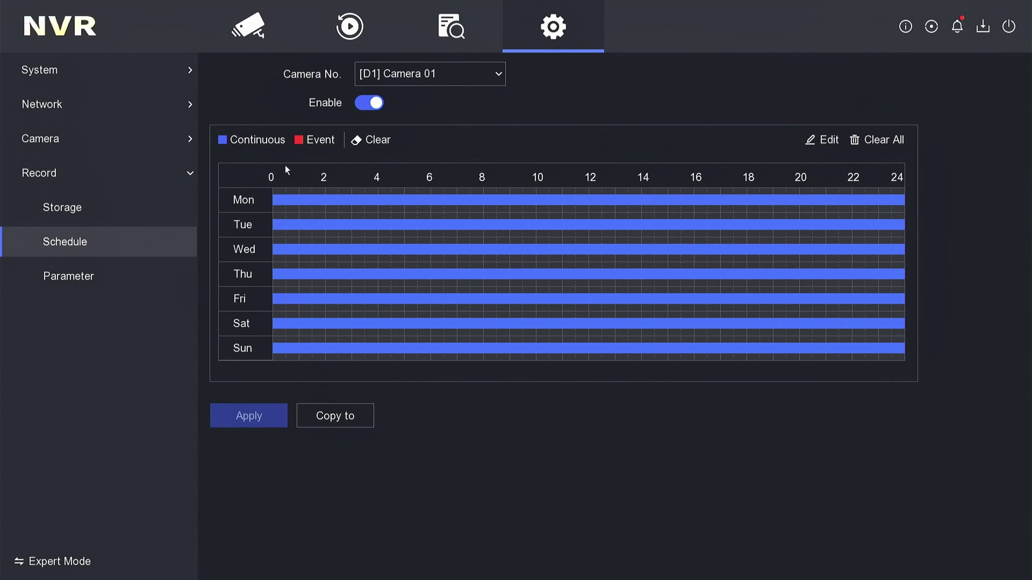
{"action": "mouse_move", "coordinate": [746, 249]}
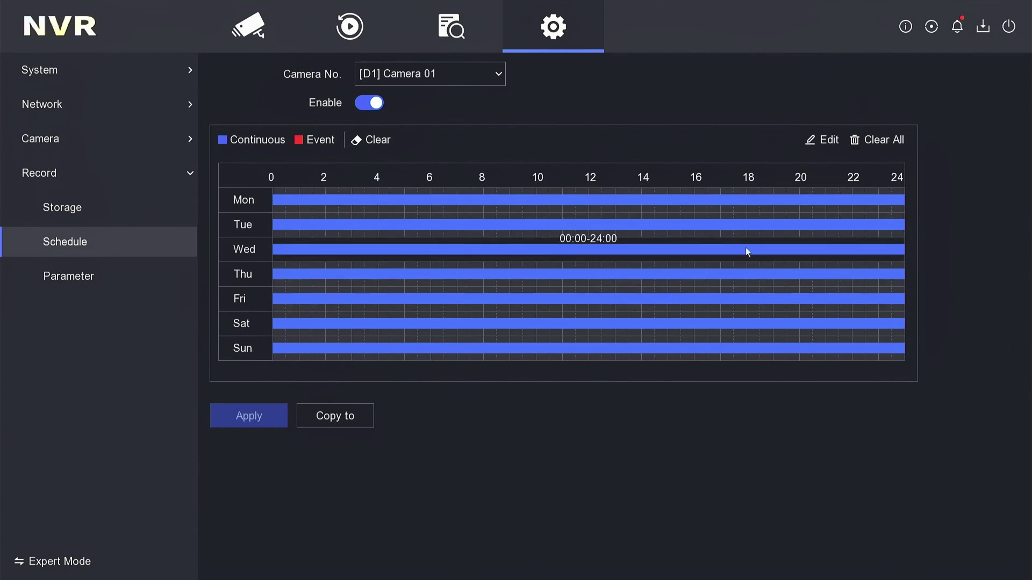
{"action": "left_click", "coordinate": [825, 144]}
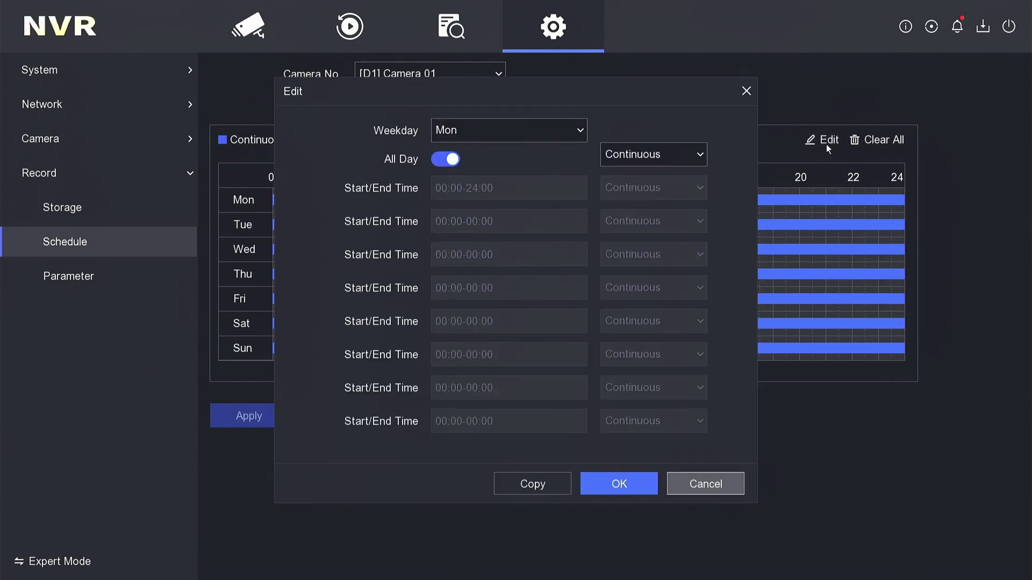
{"action": "left_click", "coordinate": [694, 153]}
{"action": "left_click", "coordinate": [668, 204]}
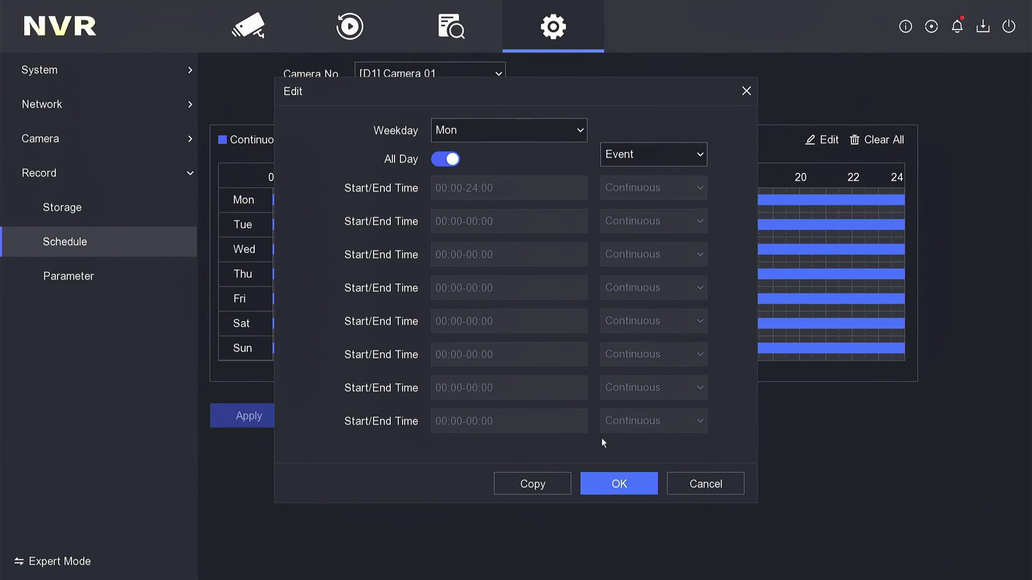
{"action": "left_click", "coordinate": [624, 482]}
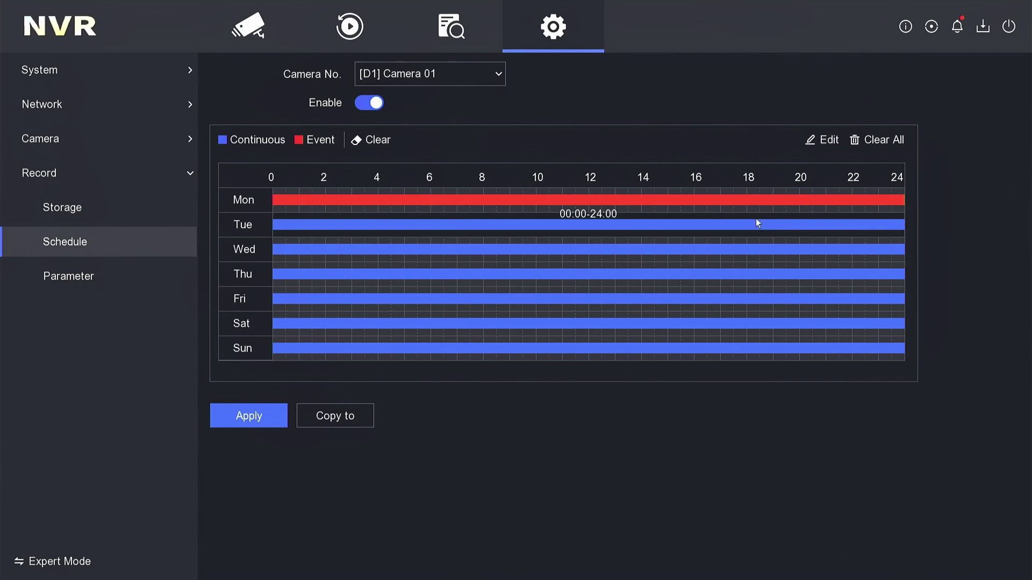
Copy Monday's all-day Event schedule to all days of the week and apply Camera 01's schedule.
{"action": "left_click", "coordinate": [829, 146]}
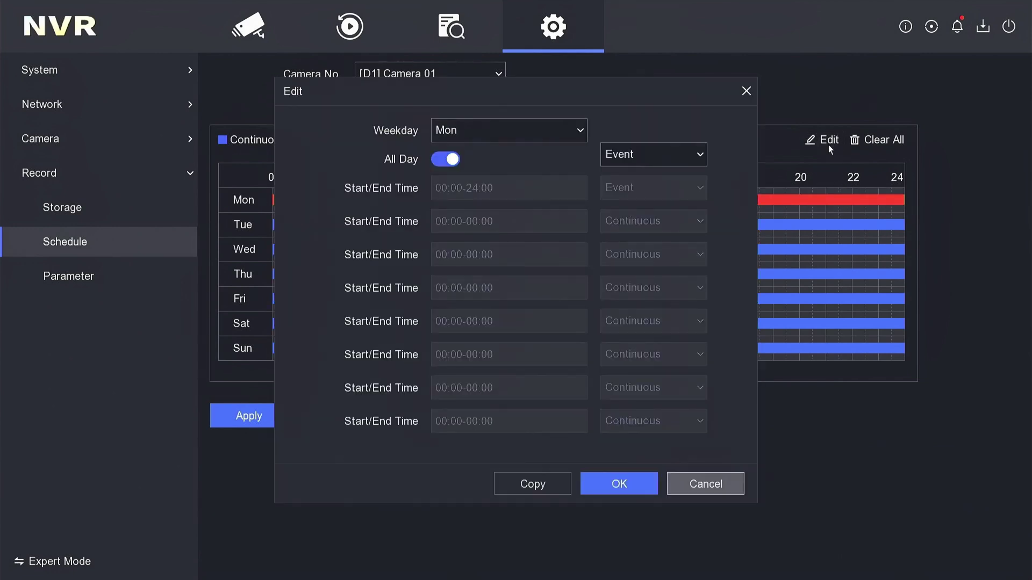
{"action": "left_click", "coordinate": [546, 487]}
{"action": "left_click", "coordinate": [253, 214]}
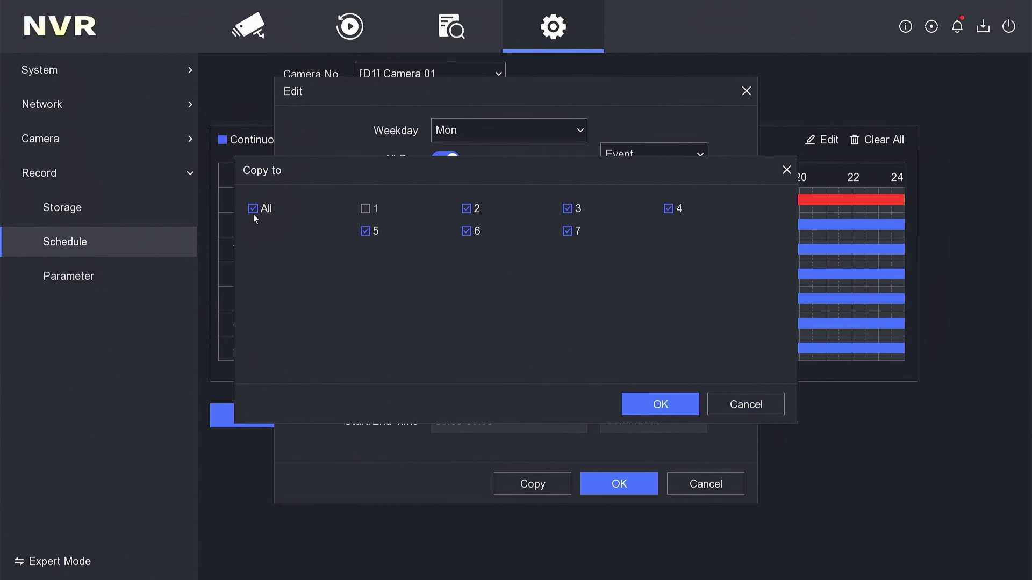
{"action": "left_click", "coordinate": [669, 406]}
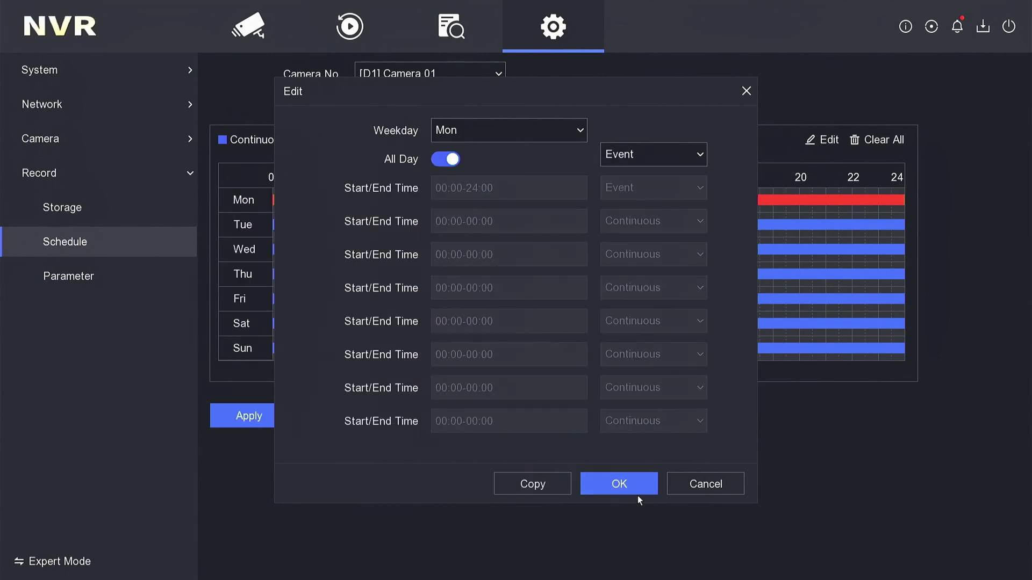
{"action": "left_click", "coordinate": [628, 488]}
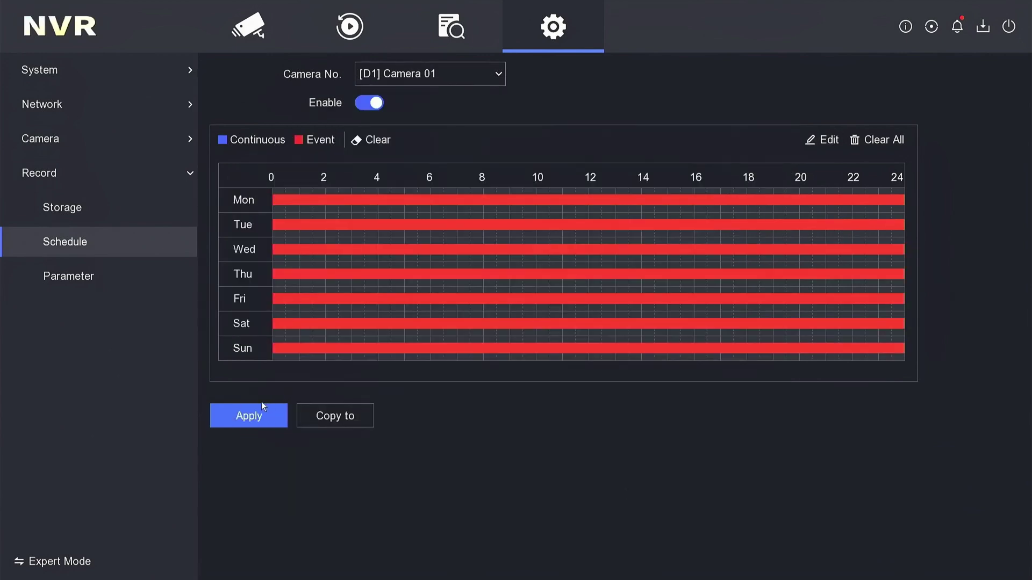
{"action": "left_click", "coordinate": [241, 419]}
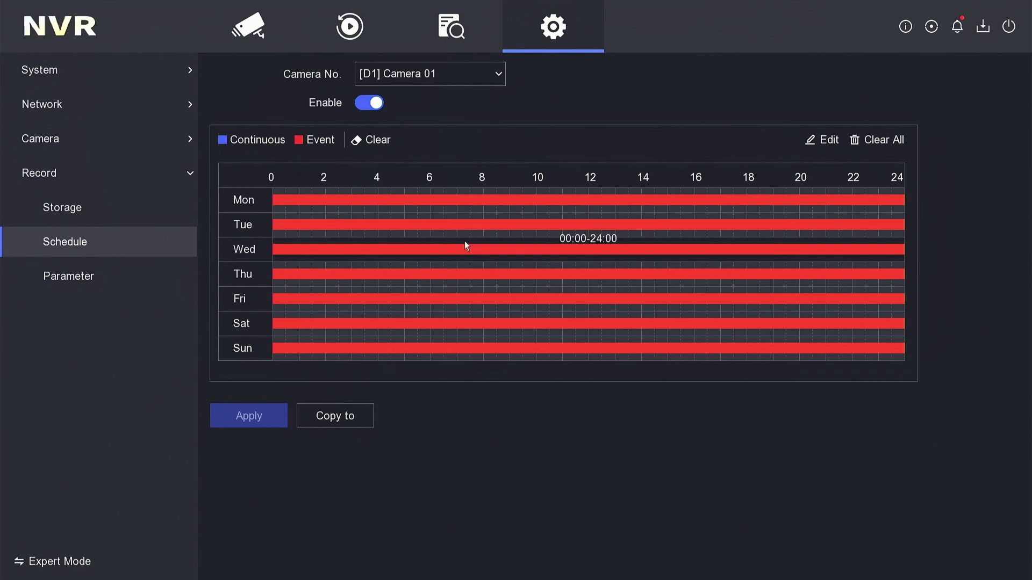
Copy the Event schedule to all IP cameras, apply it, and select Camera 02 to verify its schedule.
{"action": "left_click", "coordinate": [357, 416]}
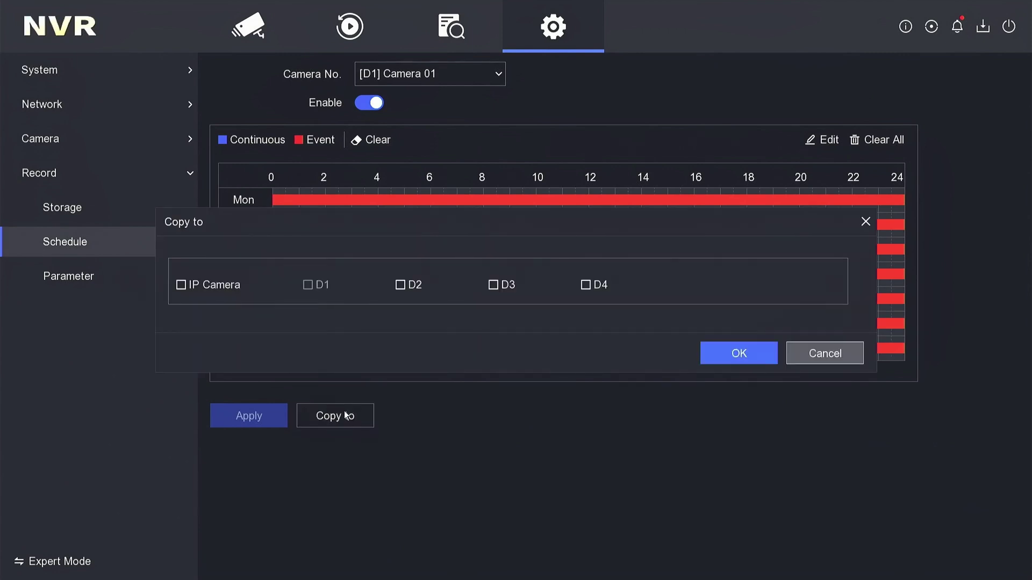
{"action": "left_click", "coordinate": [178, 290]}
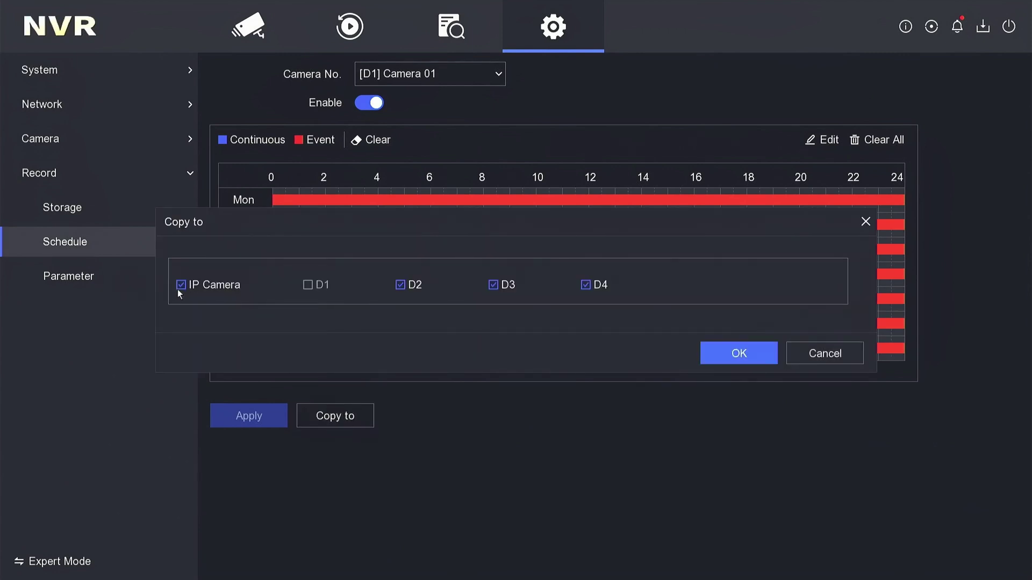
{"action": "left_click", "coordinate": [742, 362]}
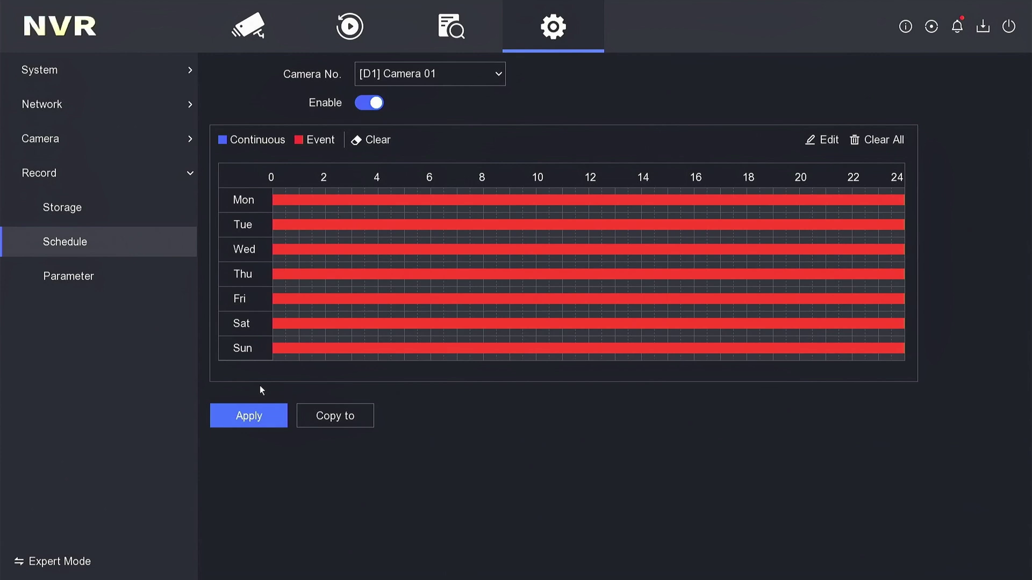
{"action": "left_click", "coordinate": [258, 416]}
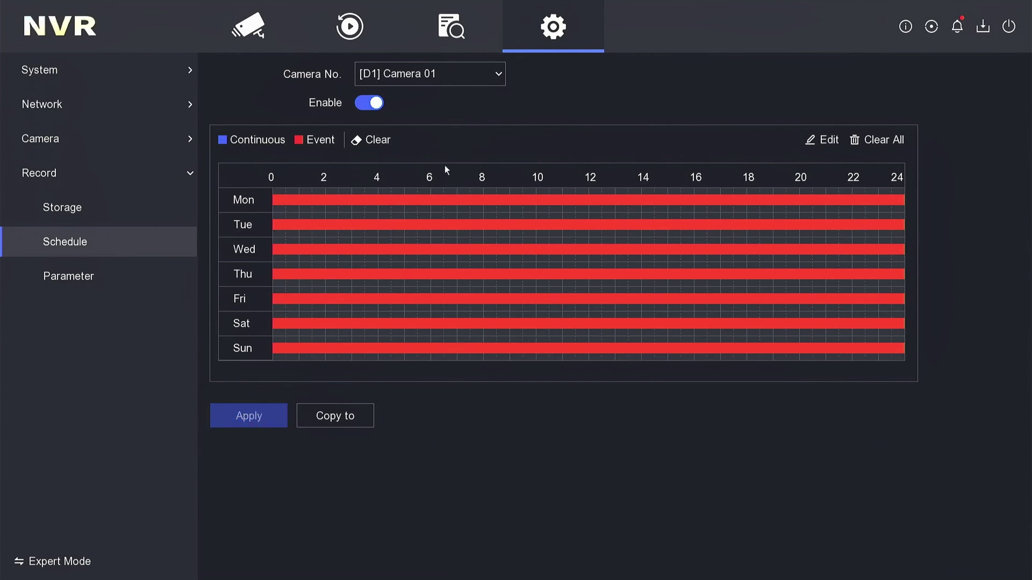
{"action": "left_click", "coordinate": [490, 75]}
{"action": "left_click", "coordinate": [475, 117]}
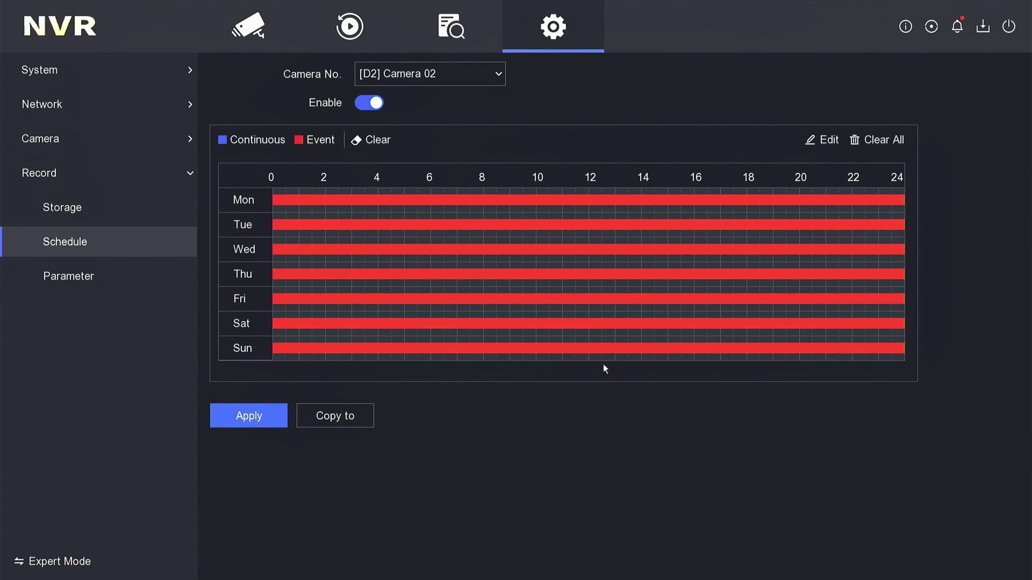
{"action": "left_click", "coordinate": [249, 38]}
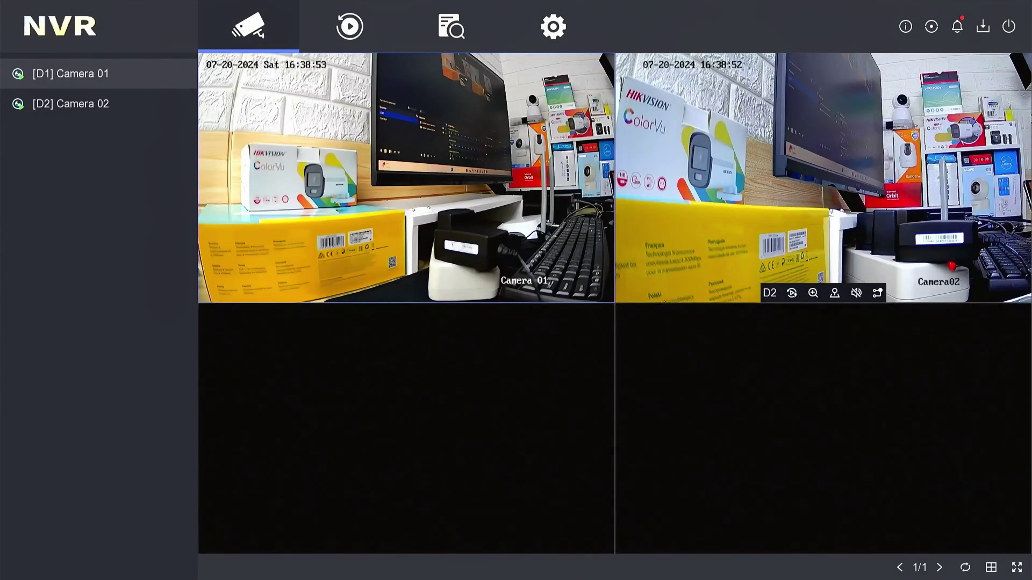